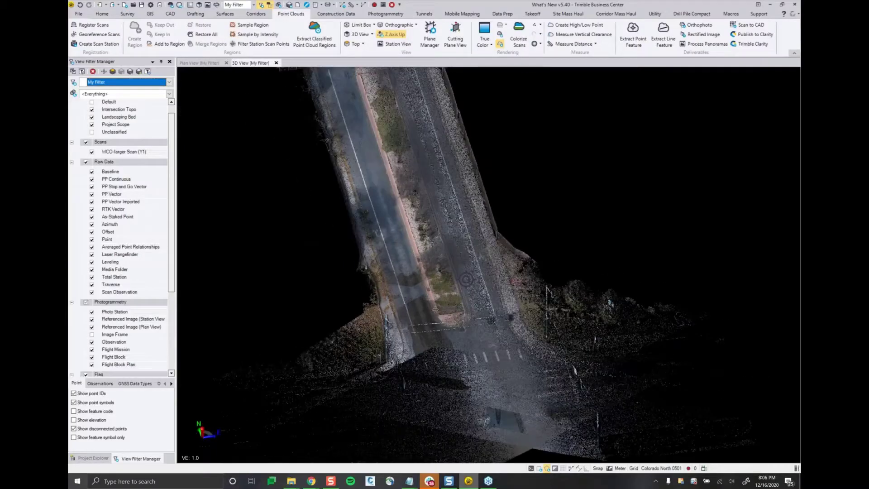
Set the line feature extraction type to Curb and Gutter for the median curb and review the line settings
right_drag(435, 310, 417, 352)
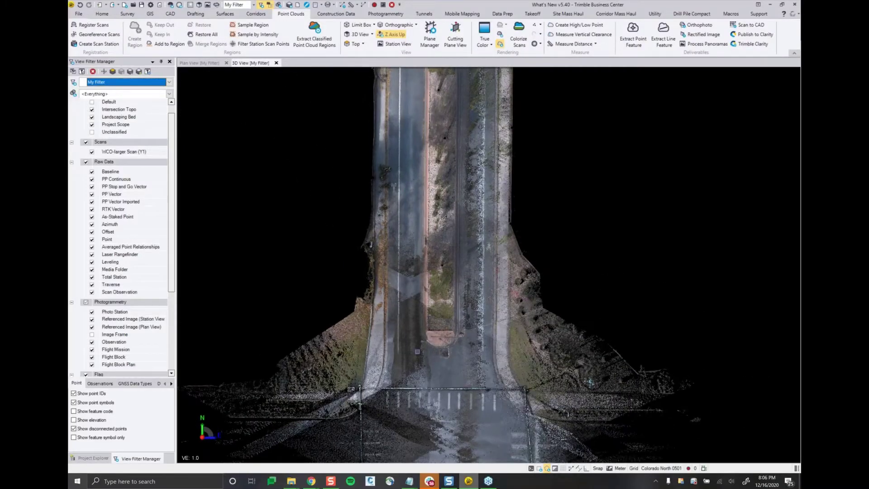
scroll(460, 341, up, 2)
scroll(460, 341, up, 3)
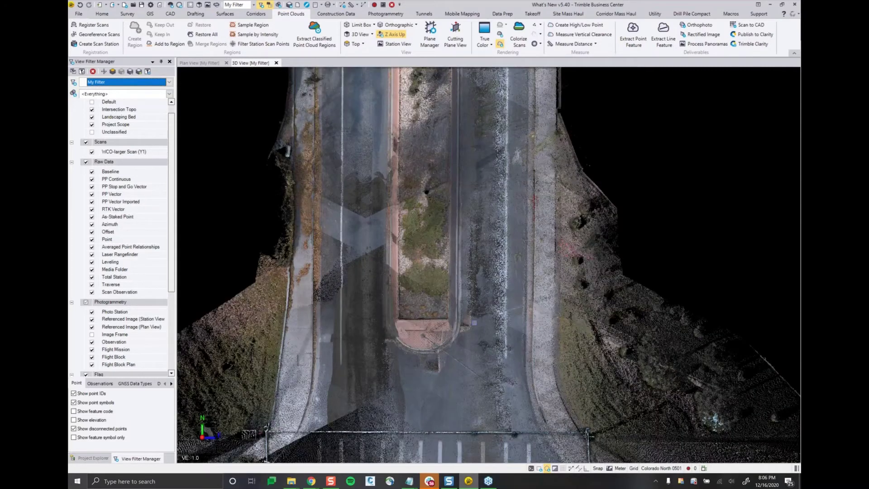
scroll(434, 342, up, 1)
scroll(435, 342, up, 1)
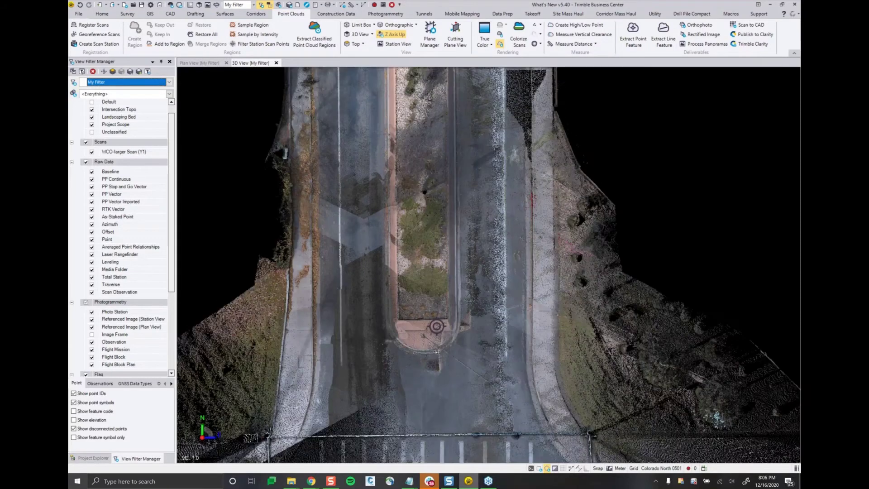
scroll(437, 352, up, 1)
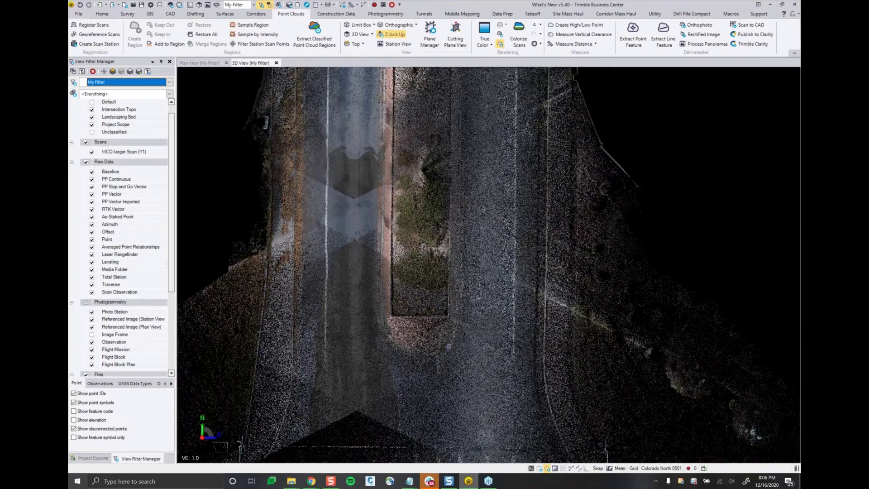
scroll(449, 347, up, 1)
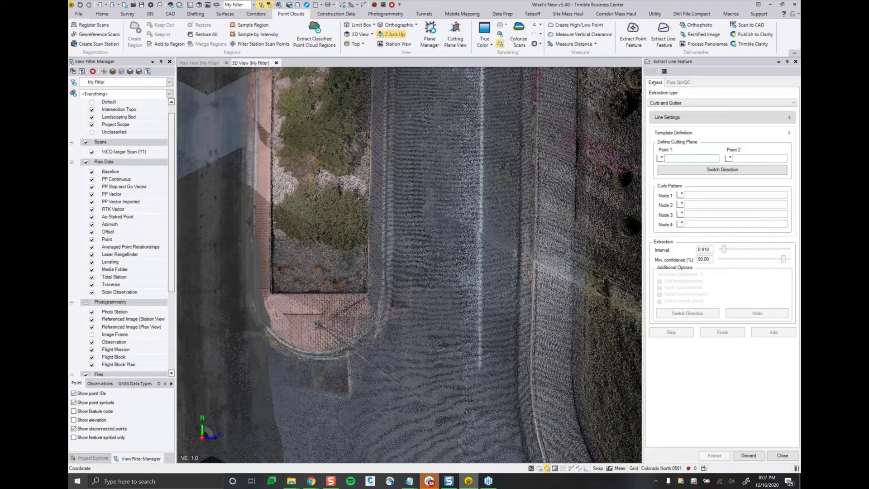
click(663, 104)
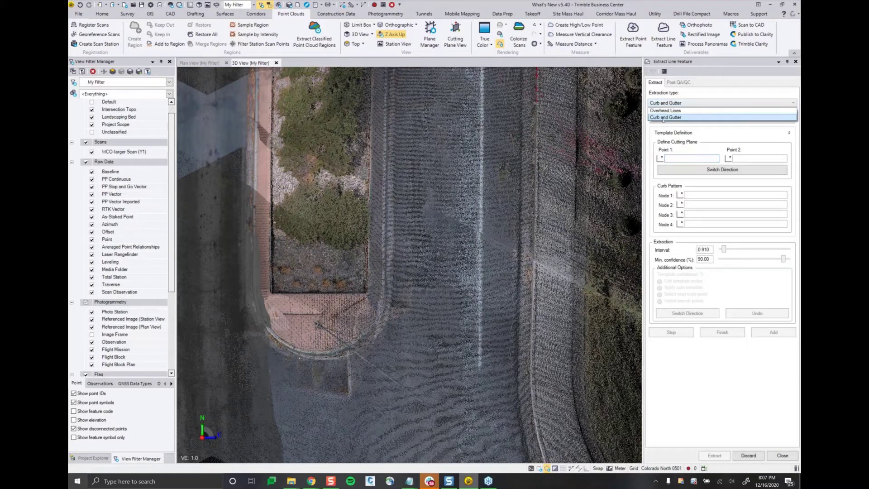
click(663, 118)
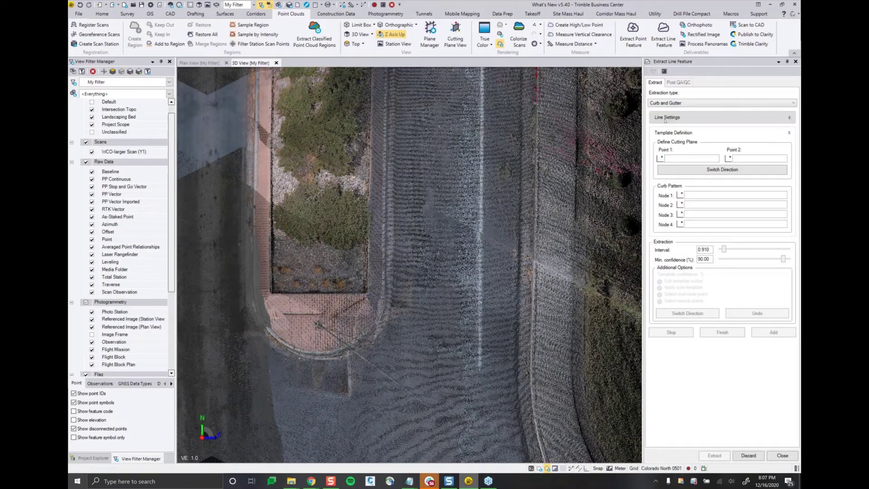
click(713, 122)
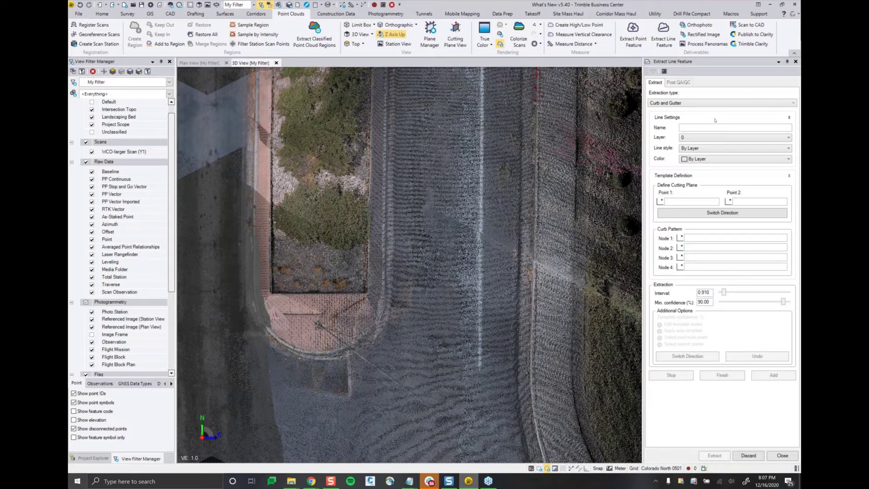
click(715, 119)
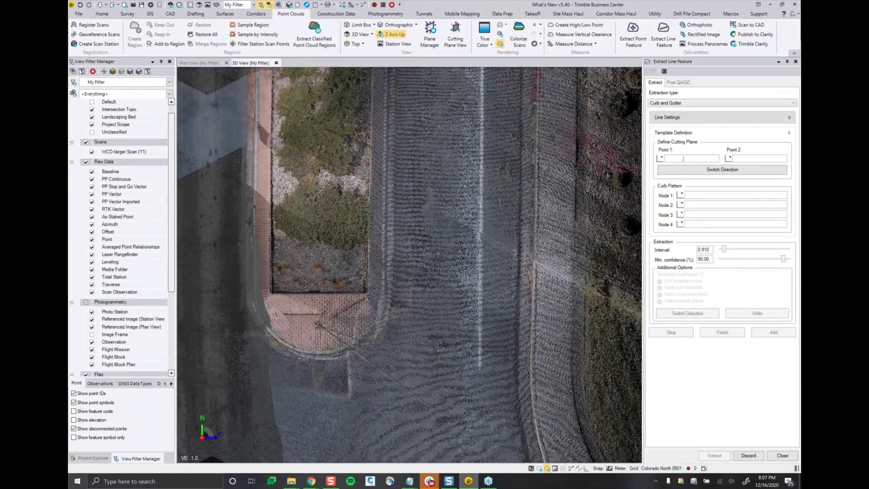
Define the cutting plane with two points across the median's curb, from the planting bed's end to the adjacent road surface
click(681, 159)
scroll(383, 310, up, 3)
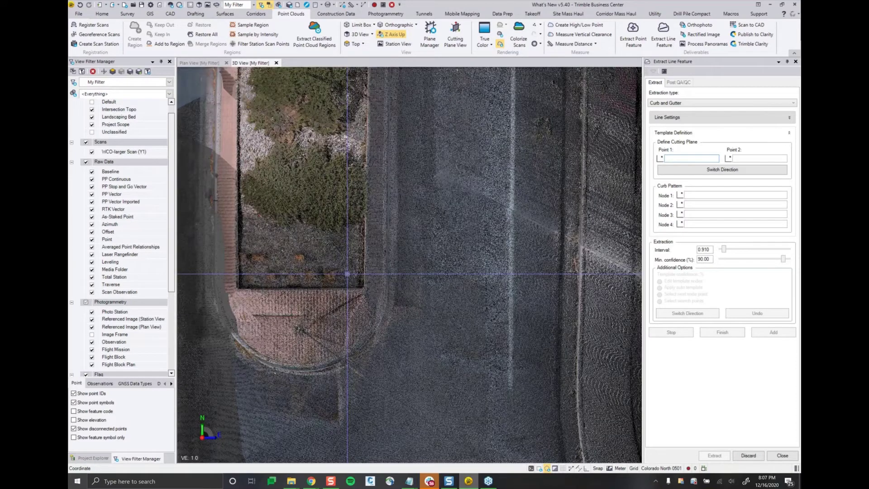
click(347, 274)
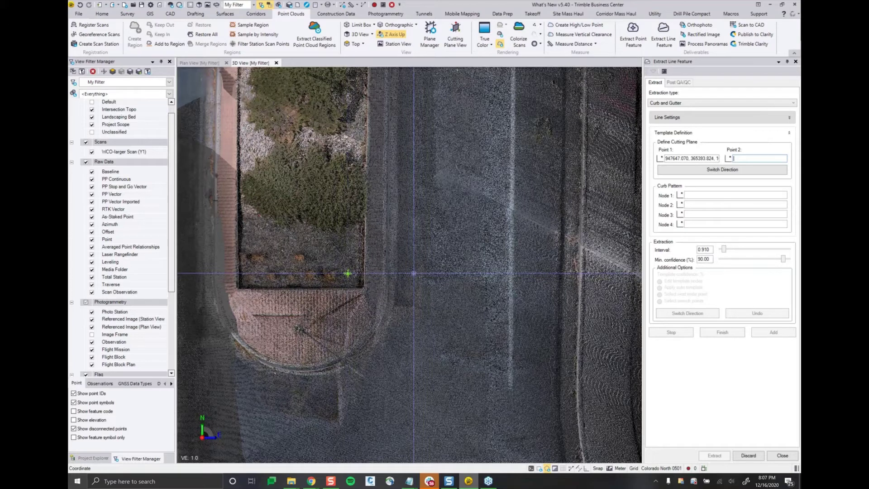
click(414, 273)
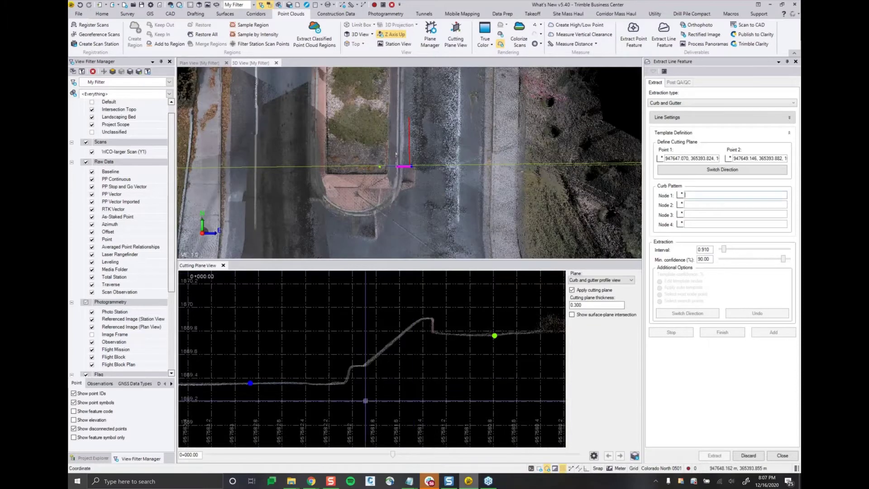
Place the four curb pattern nodes on the profile: back of curb, top of curb face, base of curb face and gutter edge
scroll(311, 384, up, 3)
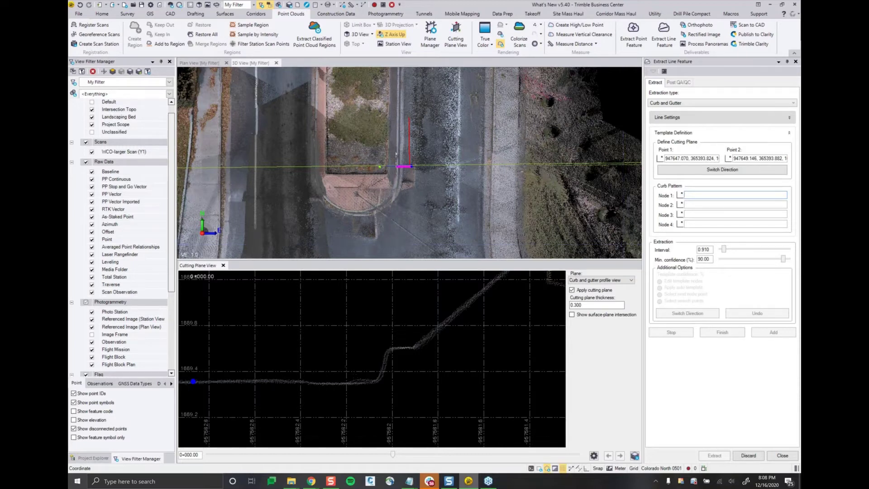
scroll(337, 361, up, 2)
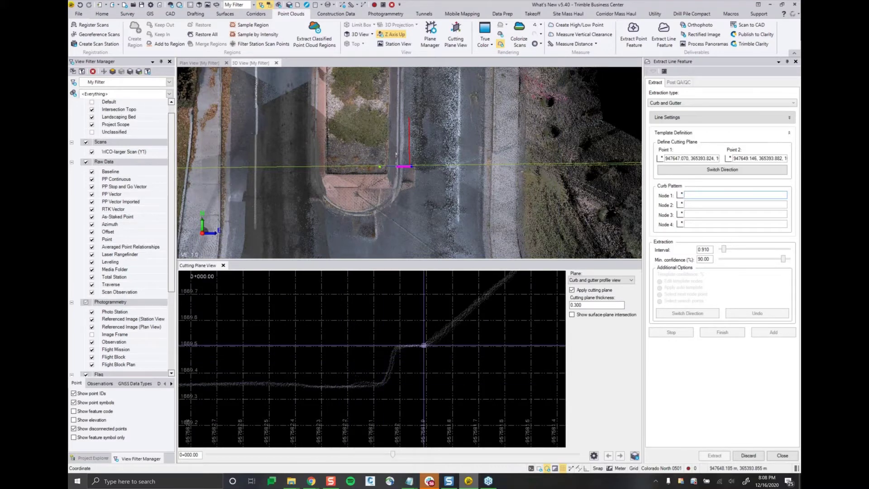
click(424, 345)
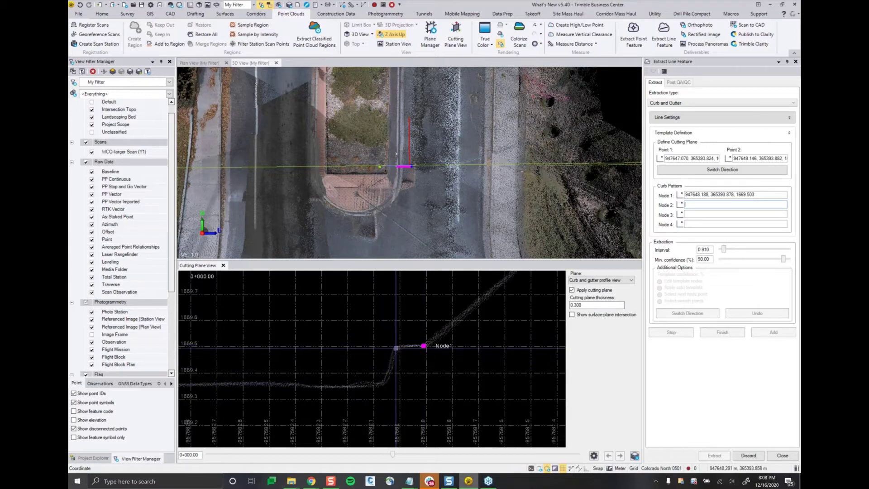
click(396, 348)
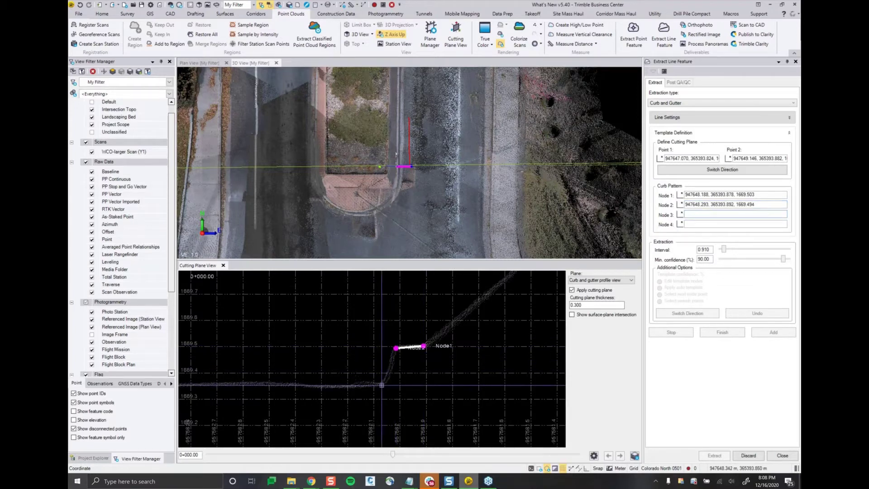
click(381, 384)
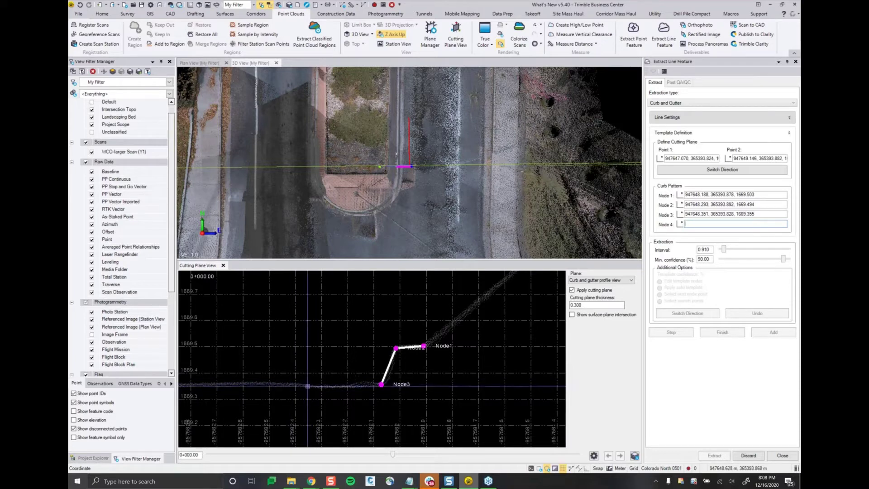
click(308, 386)
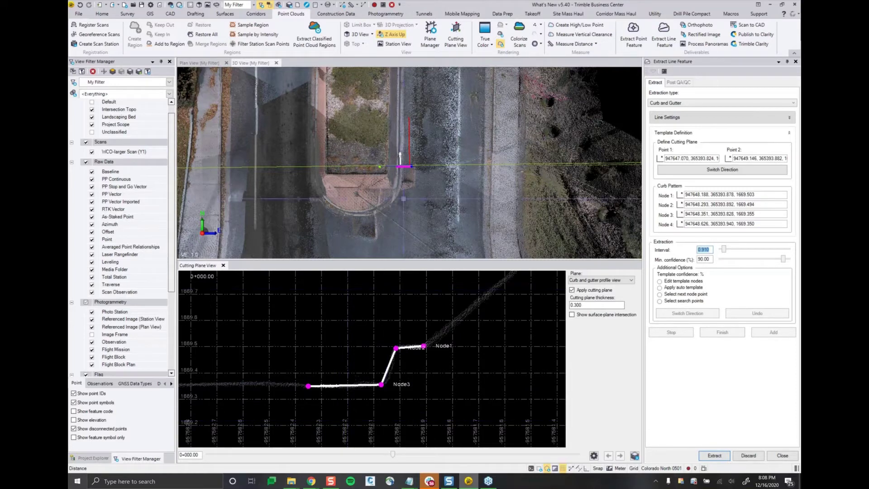
Examine the cutting plane, the curb nodes and the extraction direction arrow up close in the 3D point cloud
scroll(402, 166, up, 6)
right_drag(400, 167, 382, 161)
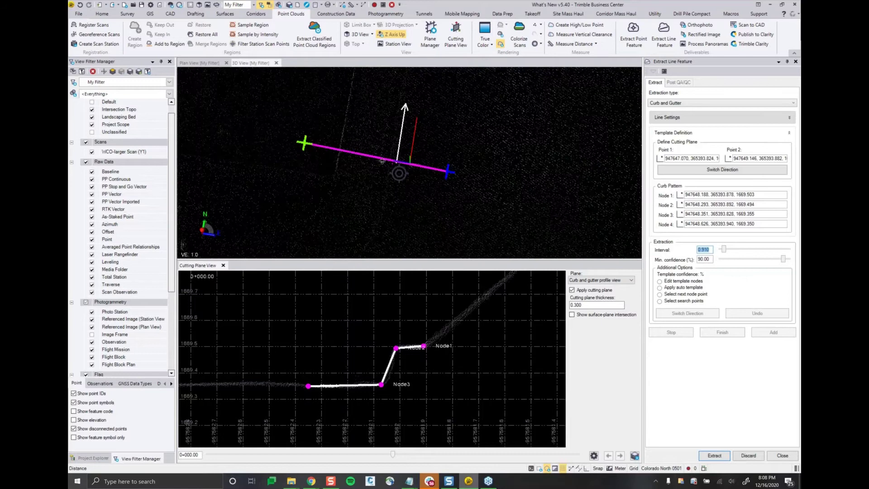
middle_drag(382, 160, 379, 153)
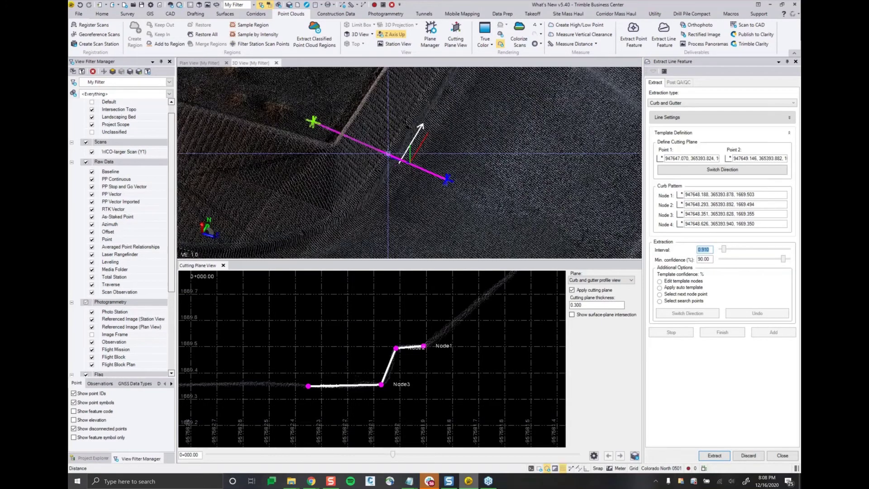
scroll(363, 154, up, 3)
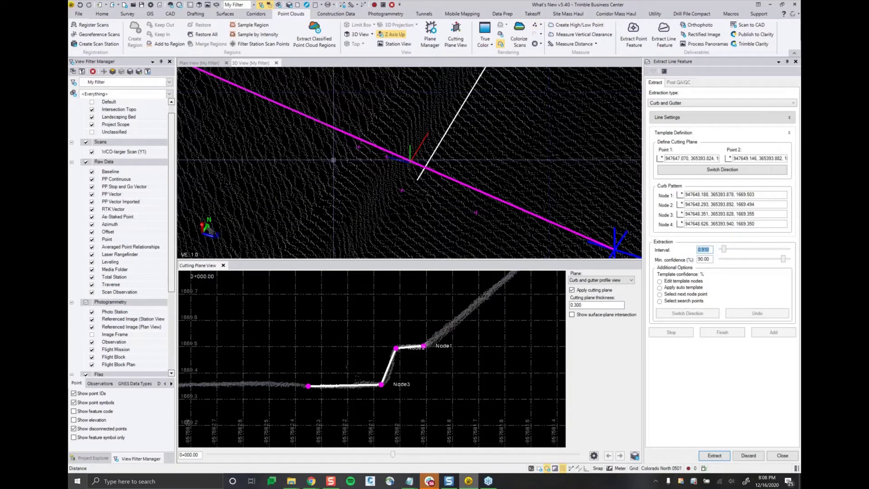
scroll(406, 204, down, 2)
right_drag(406, 204, 407, 197)
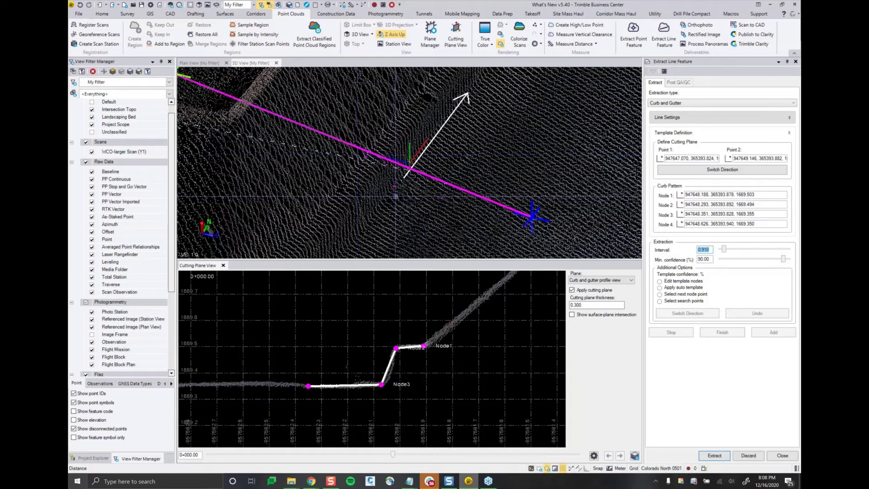
scroll(441, 209, down, 3)
scroll(441, 209, down, 2)
right_drag(430, 203, 426, 201)
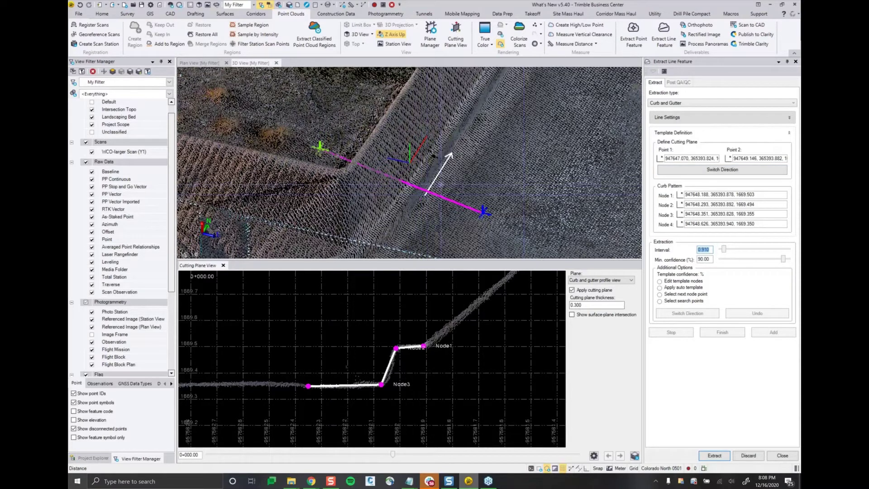
click(741, 173)
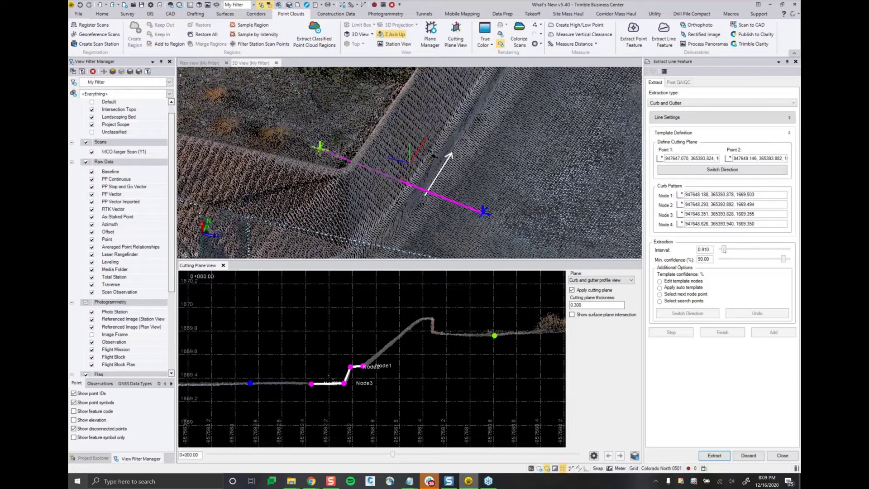
Set the extraction interval to 4
drag(726, 250, 700, 251)
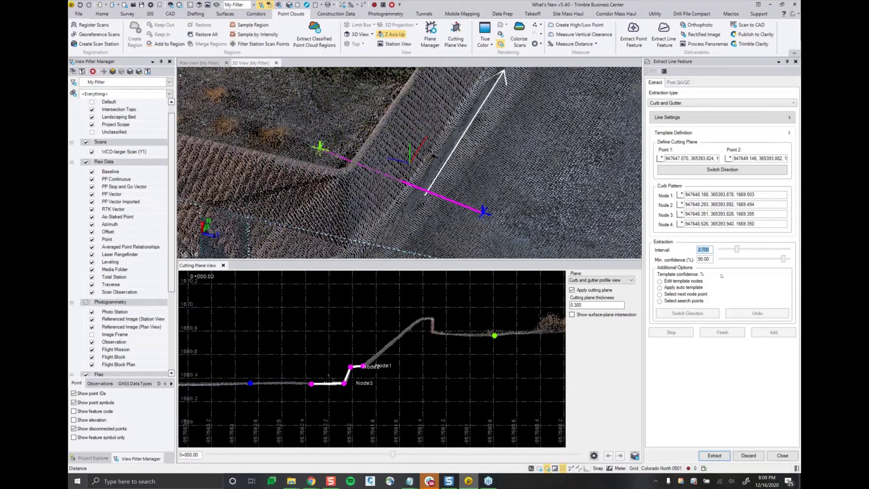
text(4)
key(Return)
Extract the curb and gutter lines along the median from the defined template
scroll(396, 220, down, 1)
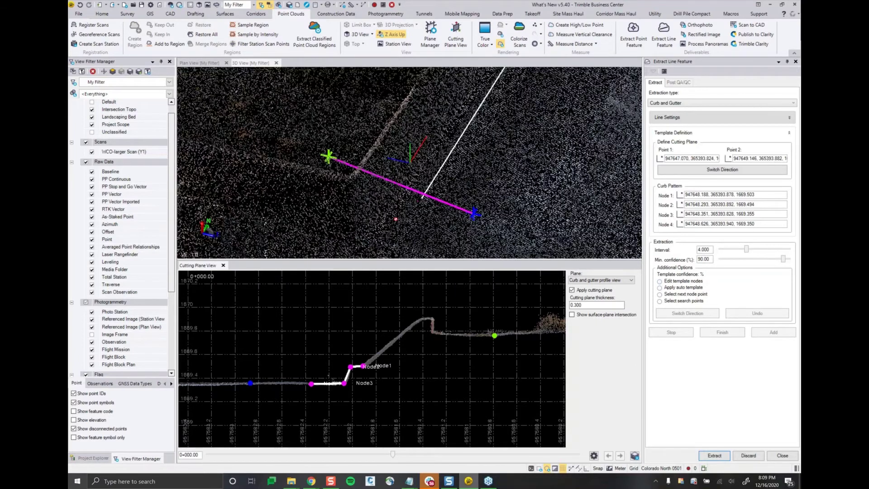
scroll(395, 219, down, 6)
right_drag(395, 219, 440, 171)
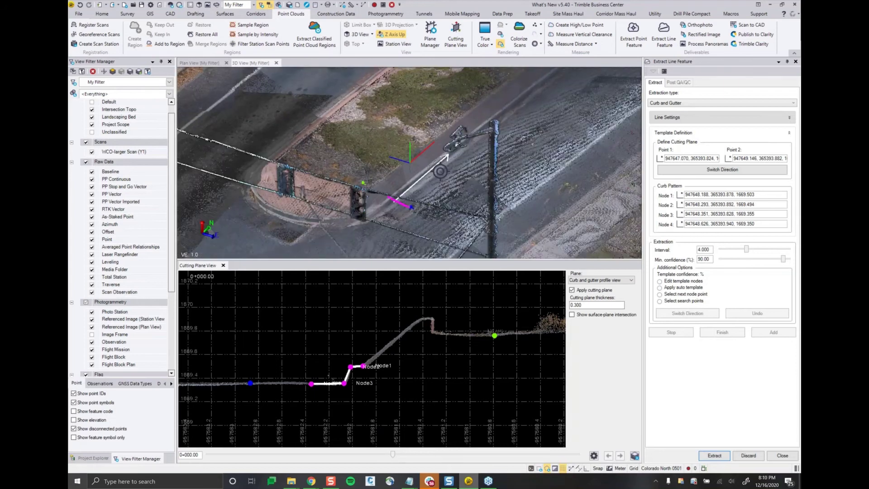
scroll(410, 157, down, 5)
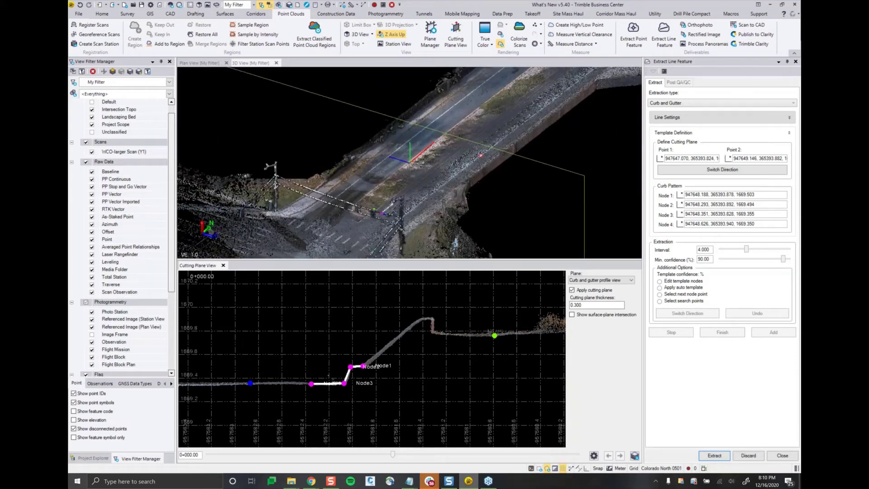
middle_drag(481, 156, 415, 175)
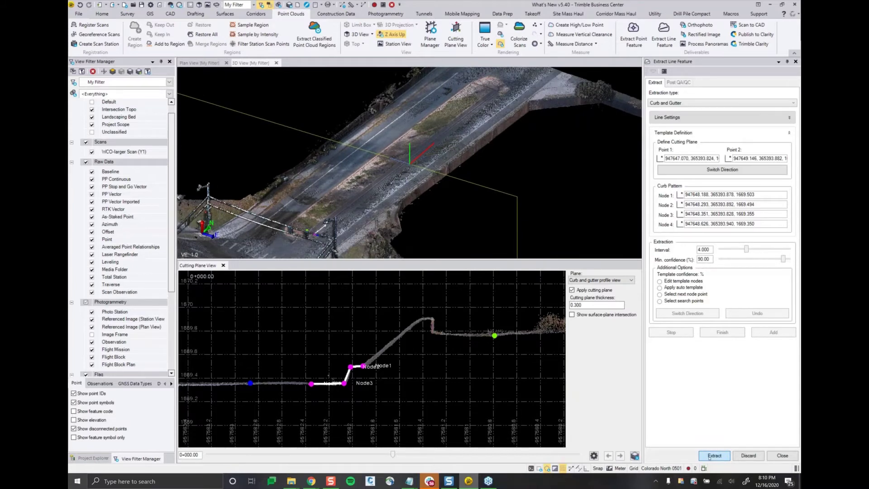
click(710, 456)
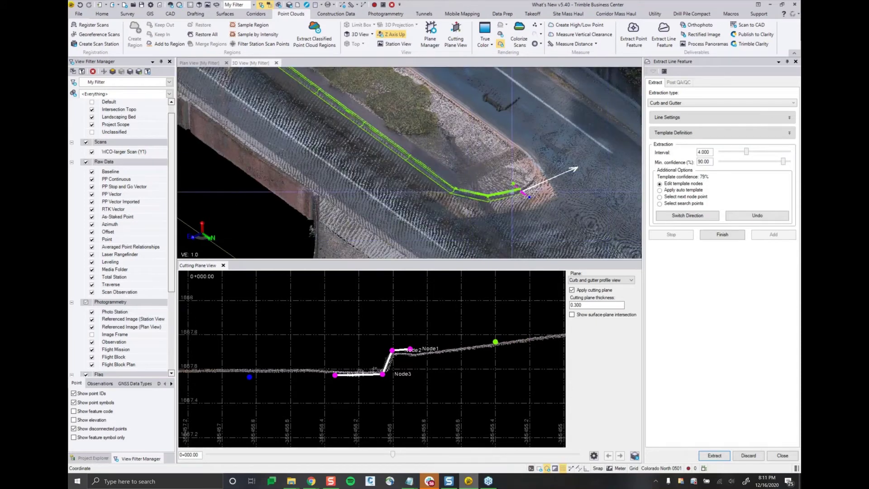
Undo the last extracted curb segments at the rounded far end of the median
click(749, 218)
click(749, 217)
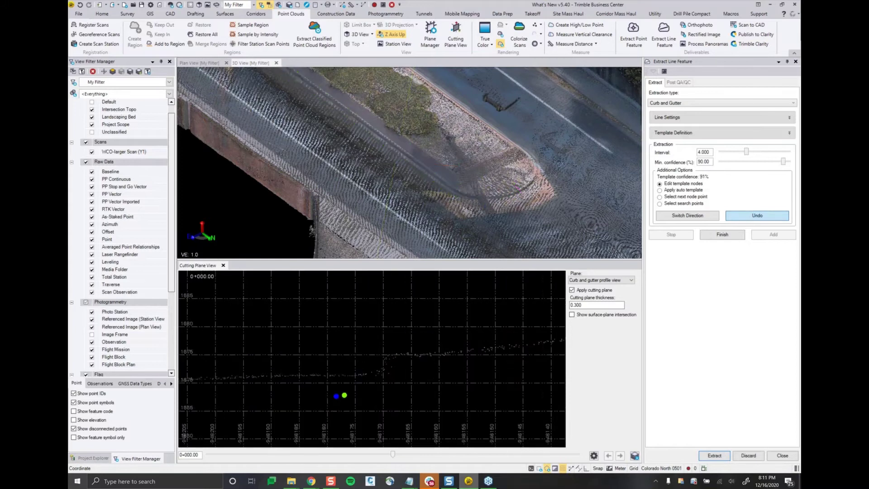
Move template Node 3 onto the scanned base of the curb face in the current cutting plane
right_drag(326, 159, 450, 181)
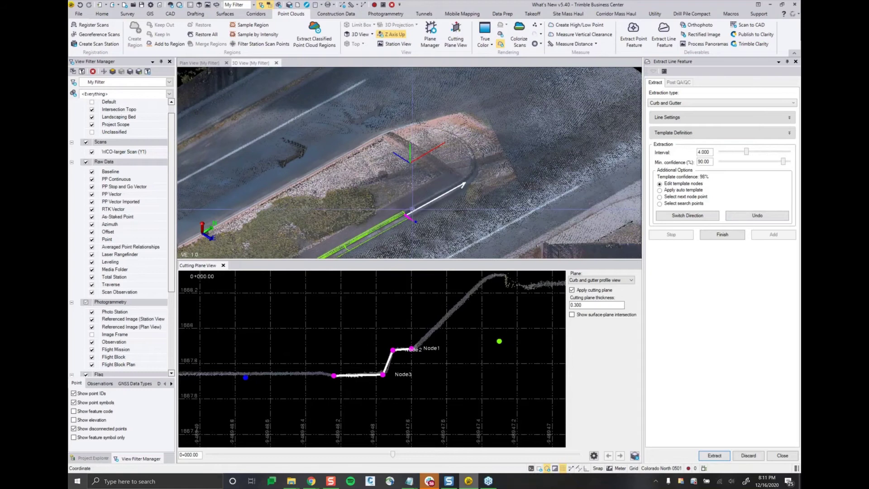
scroll(418, 212, up, 2)
scroll(436, 213, up, 2)
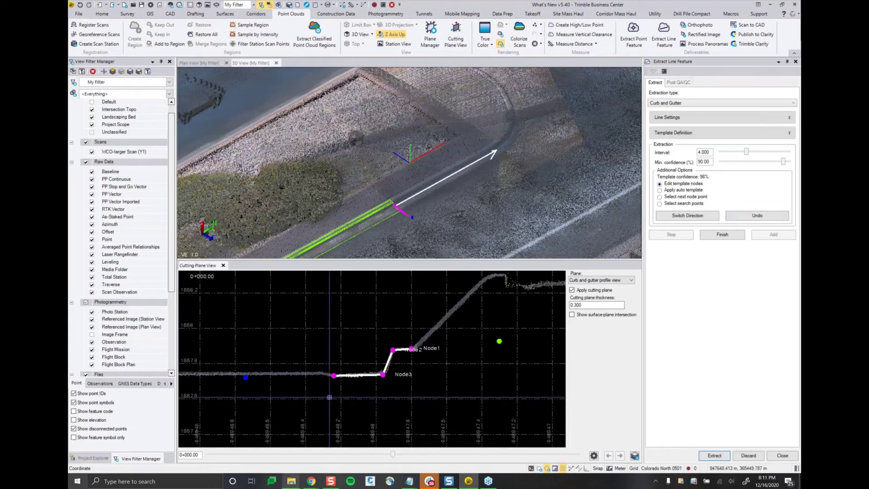
scroll(453, 385, up, 4)
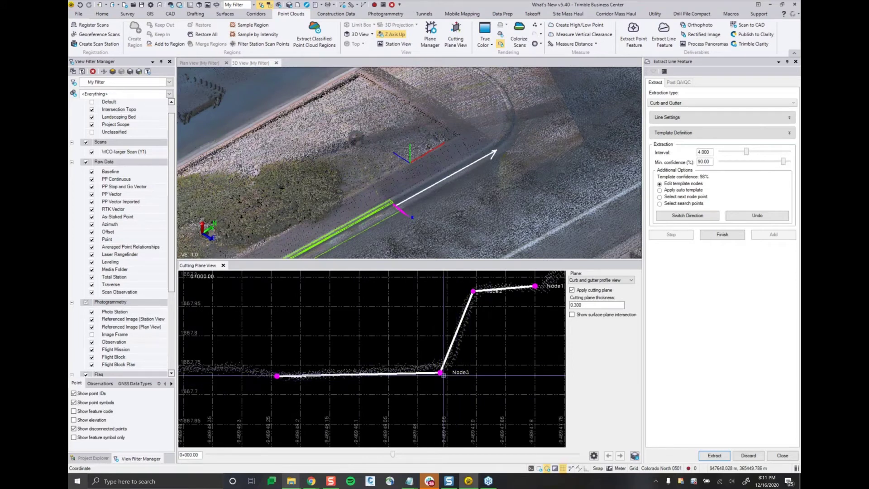
click(446, 368)
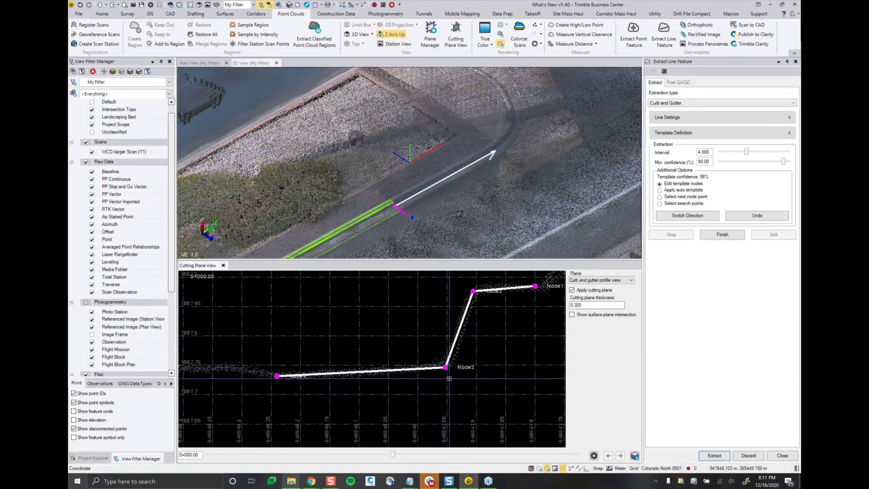
Move template Node 3 off the scanned curb base and refit the template to the point cloud by applying the auto template
middle_drag(407, 334, 391, 347)
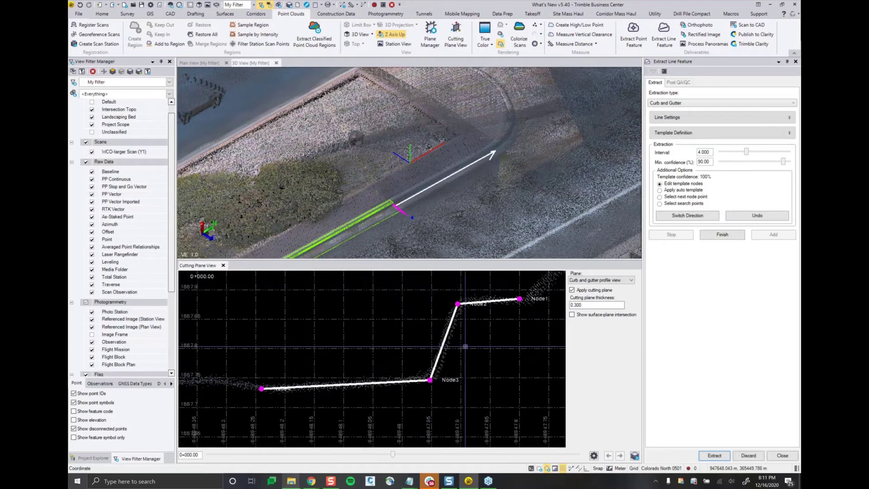
middle_drag(481, 348, 465, 350)
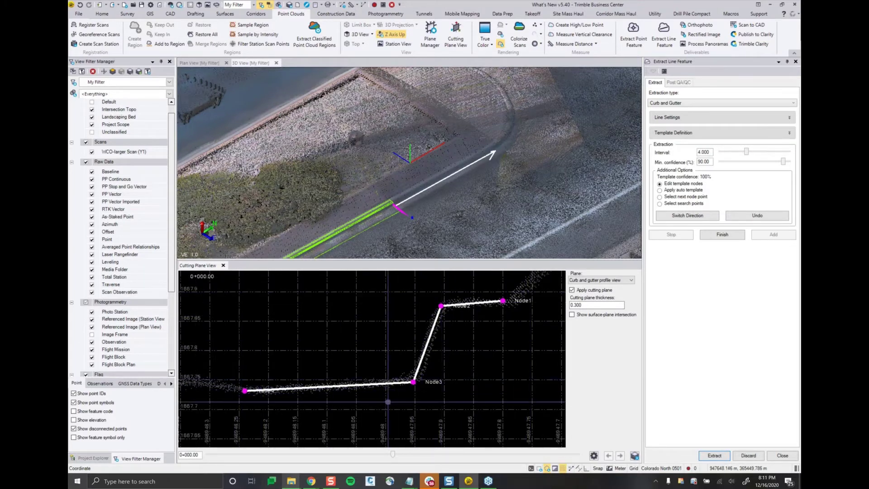
drag(417, 388, 422, 393)
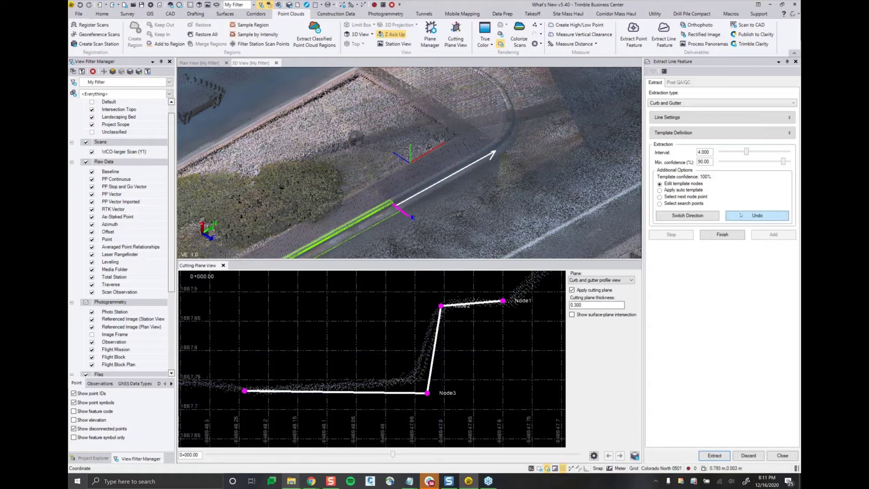
click(695, 191)
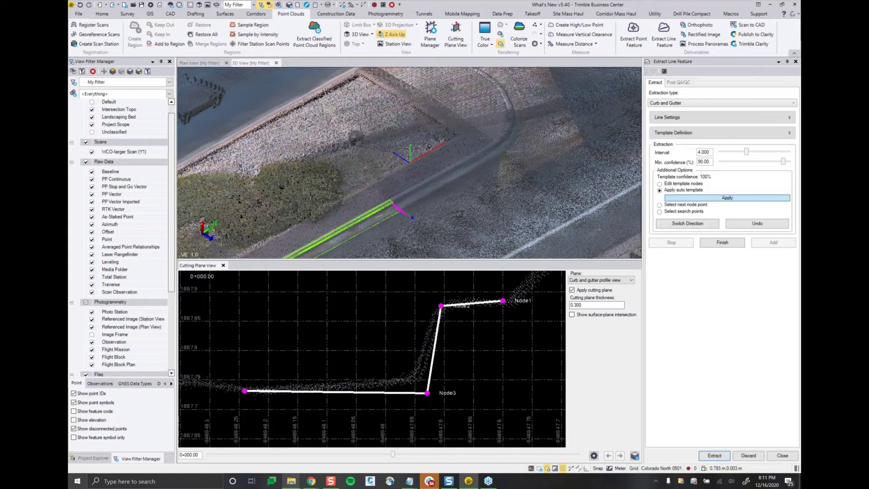
click(727, 197)
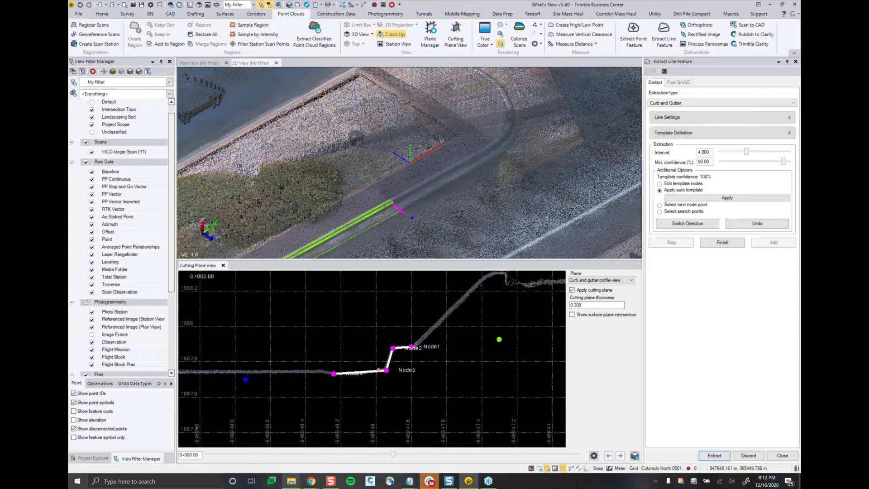
scroll(399, 358, up, 5)
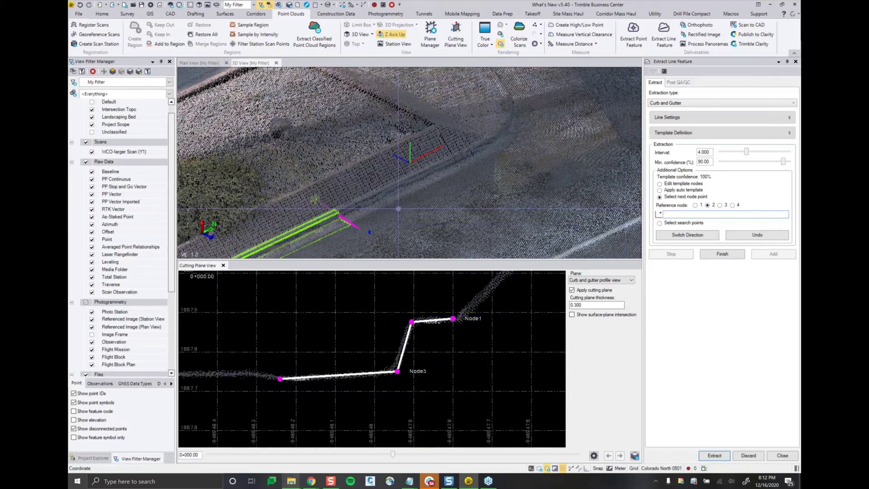
Extend the curb extraction to a next node point picked on the curb's top edge just before the rounded end, using reference node 2
scroll(420, 193, up, 3)
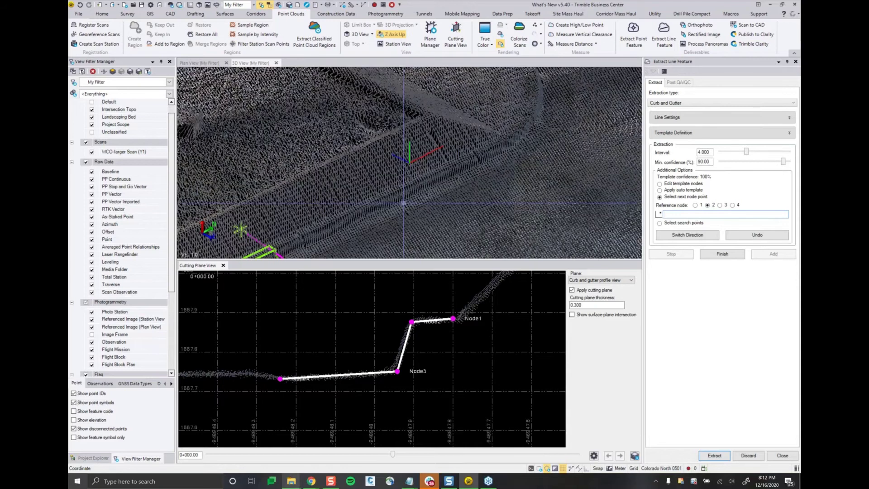
scroll(403, 203, up, 2)
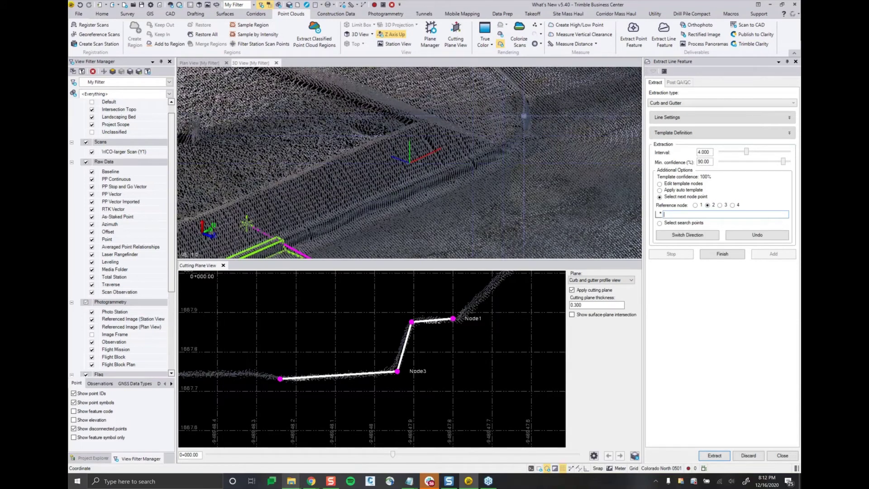
scroll(520, 154, up, 3)
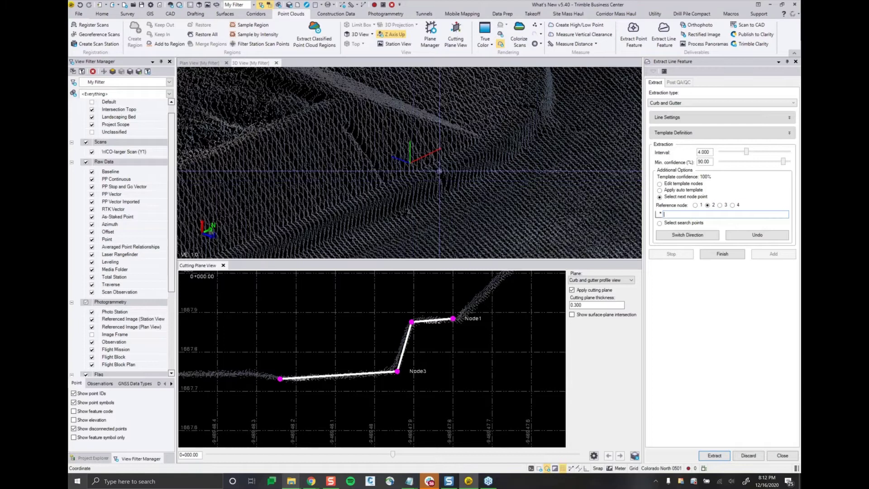
click(439, 171)
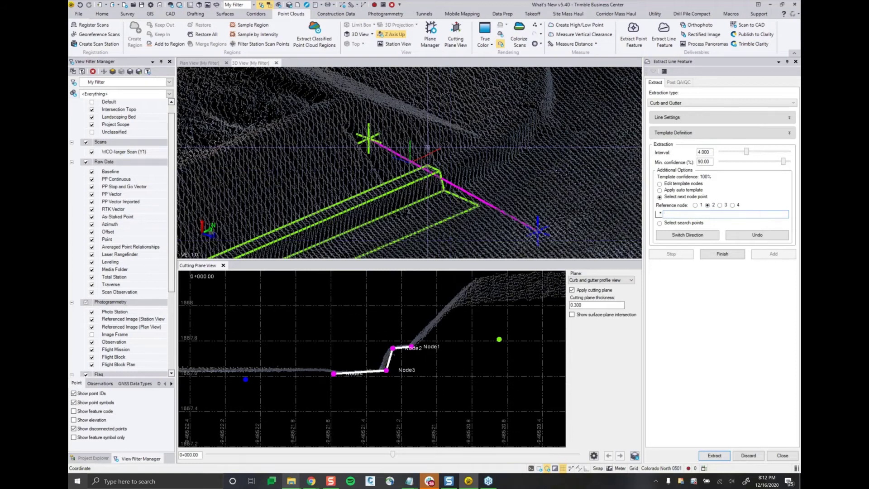
Select 14 search points along the curb all around the rounded median end and extract the curb and gutter lines through them
right_drag(428, 147, 467, 160)
scroll(467, 159, down, 3)
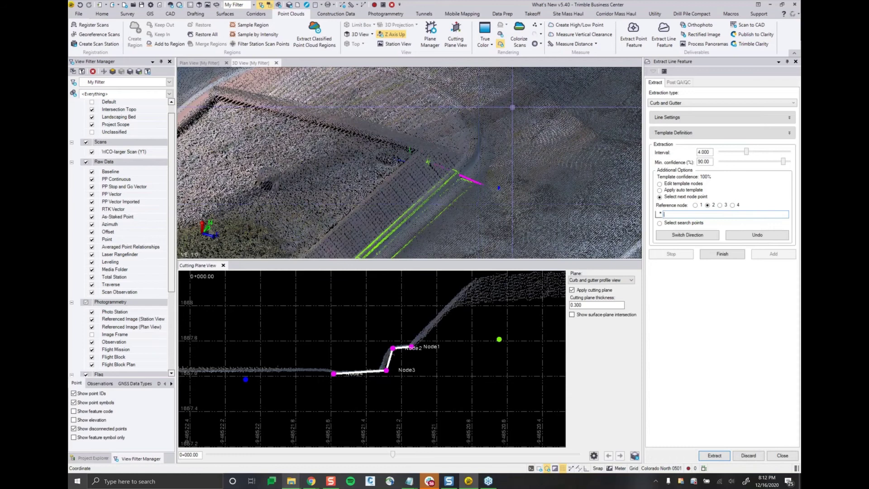
scroll(545, 189, down, 3)
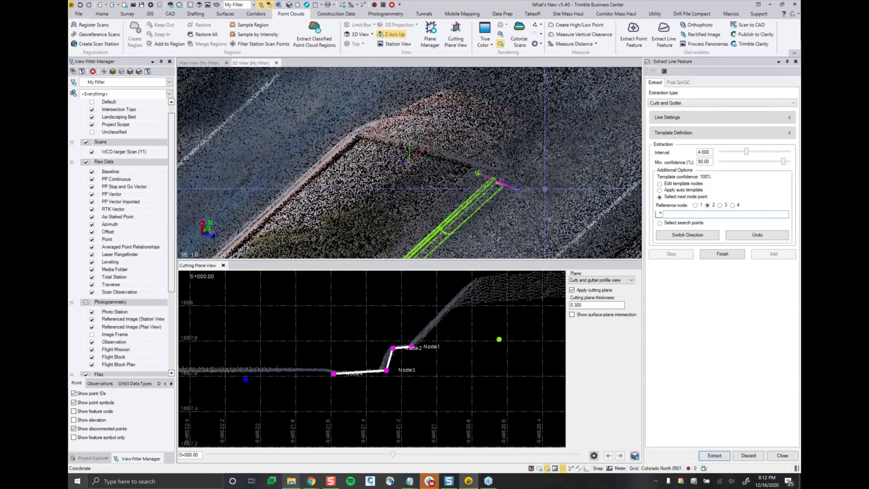
right_drag(546, 189, 482, 235)
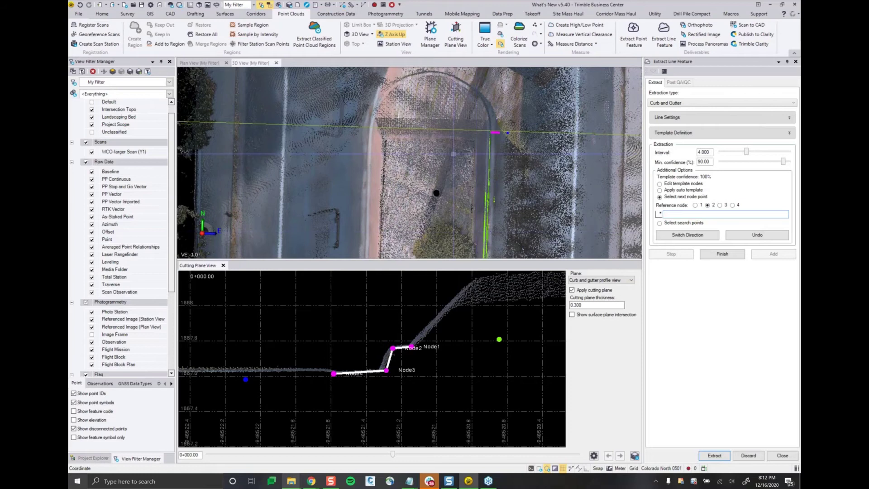
middle_drag(445, 141, 435, 204)
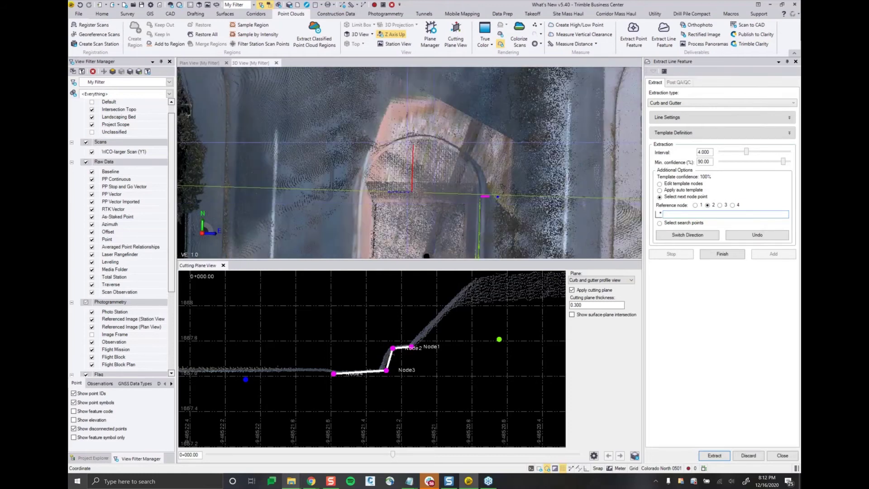
scroll(429, 165, up, 2)
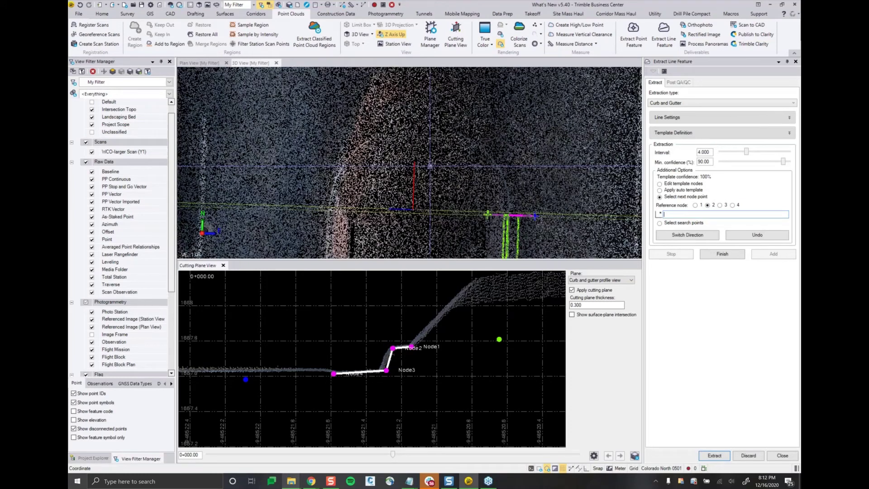
click(659, 223)
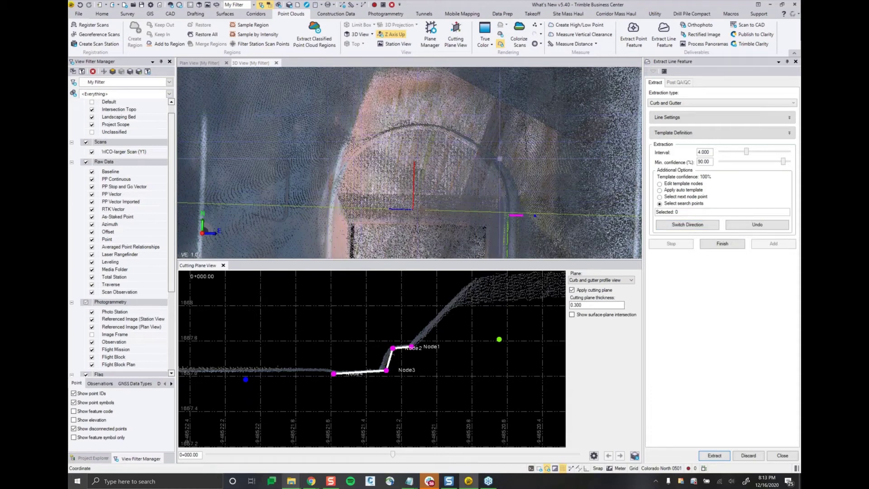
click(509, 204)
click(508, 189)
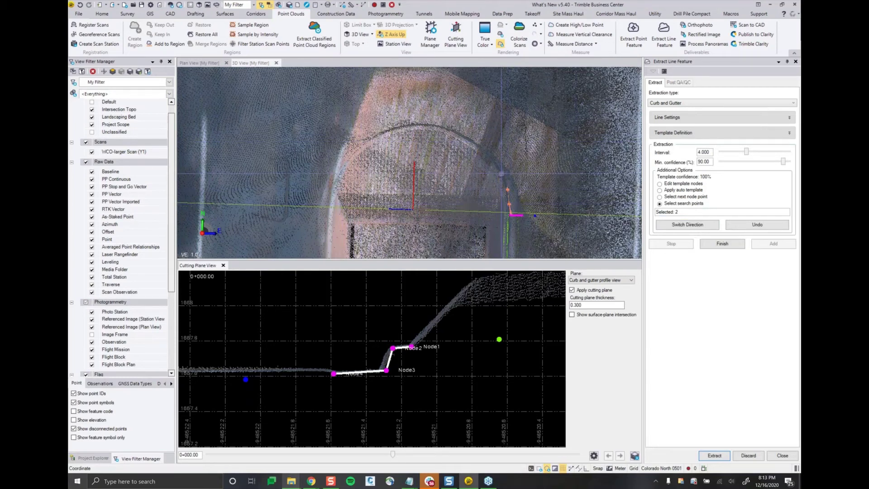
click(498, 164)
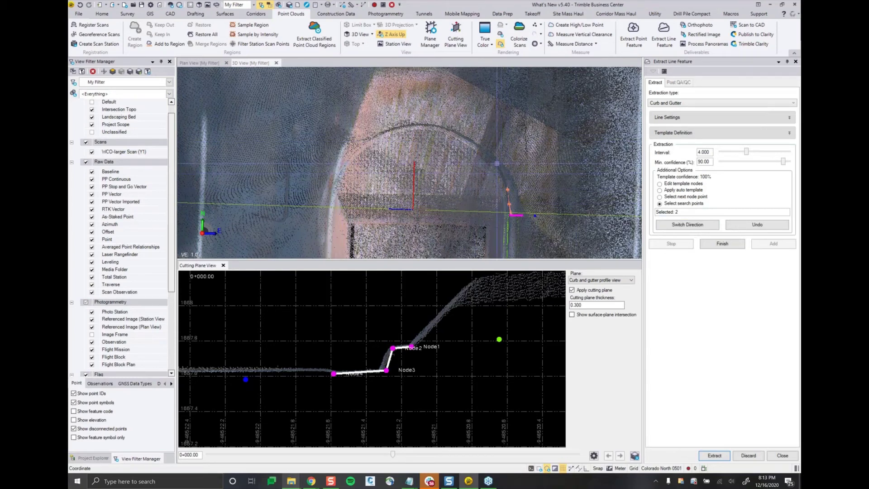
click(478, 144)
click(464, 134)
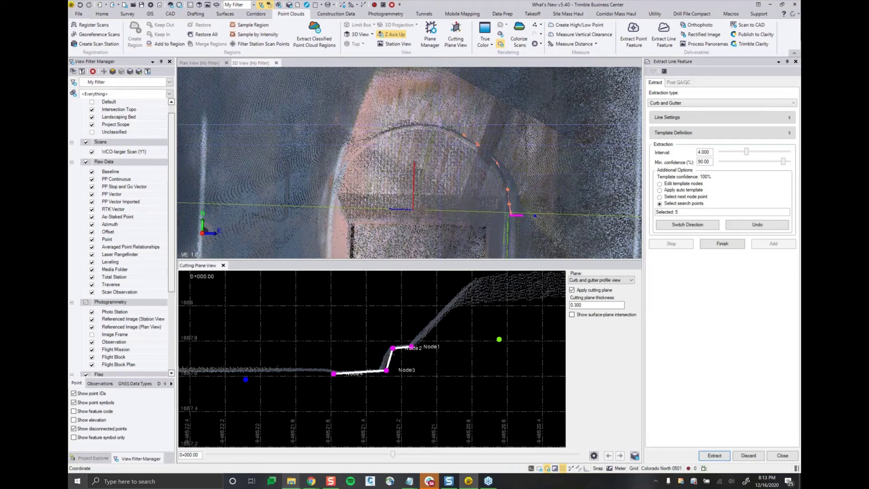
click(439, 124)
click(404, 124)
click(381, 131)
click(364, 139)
click(353, 149)
click(342, 167)
click(332, 187)
click(330, 205)
click(329, 223)
click(714, 456)
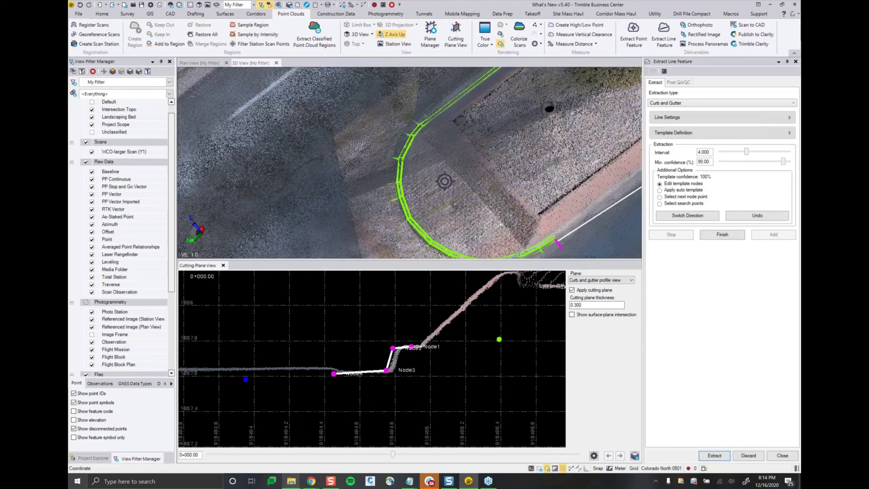
Extend the lines to a next node point on the median's opposite straight curb, using reference node 2, and finish the extraction
mouse_move(629, 174)
middle_down()
mouse_move(588, 170)
mouse_move(438, 199)
mouse_move(455, 188)
middle_up()
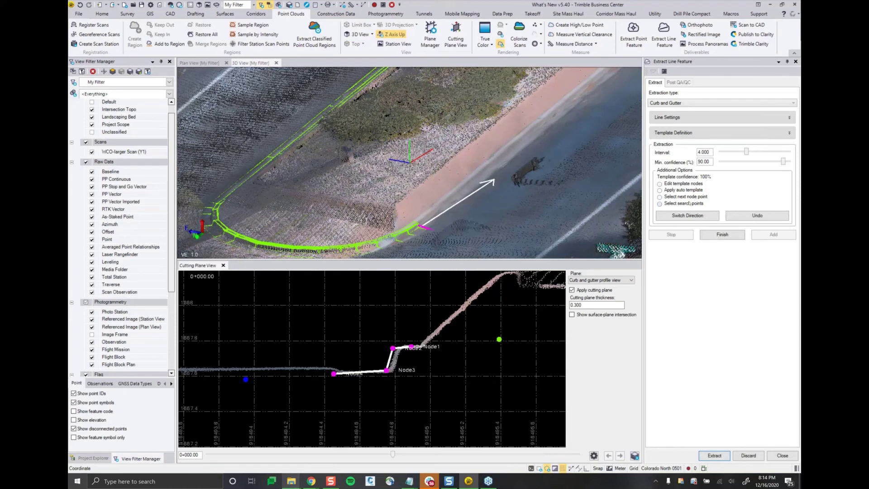
click(689, 203)
click(688, 197)
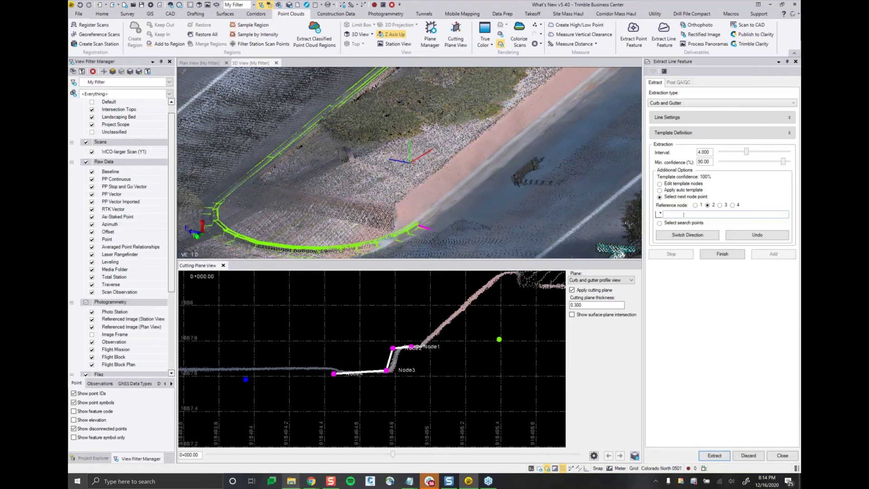
scroll(446, 208, up, 2)
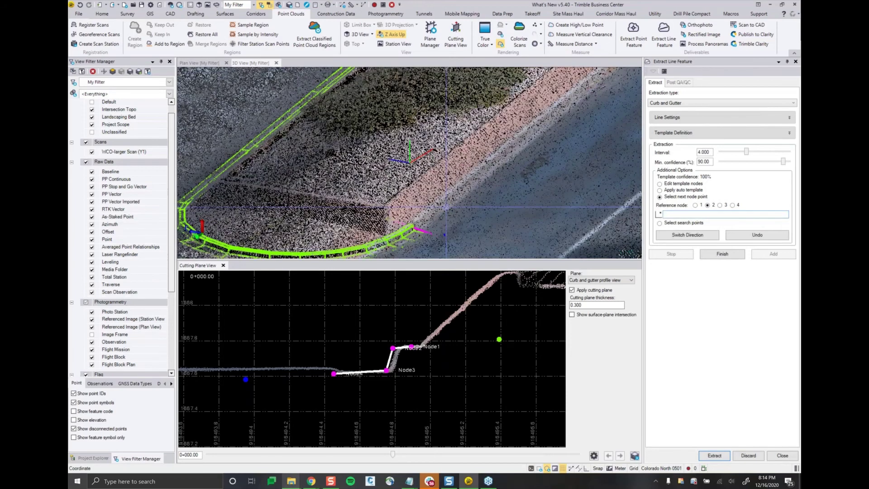
scroll(436, 212, up, 2)
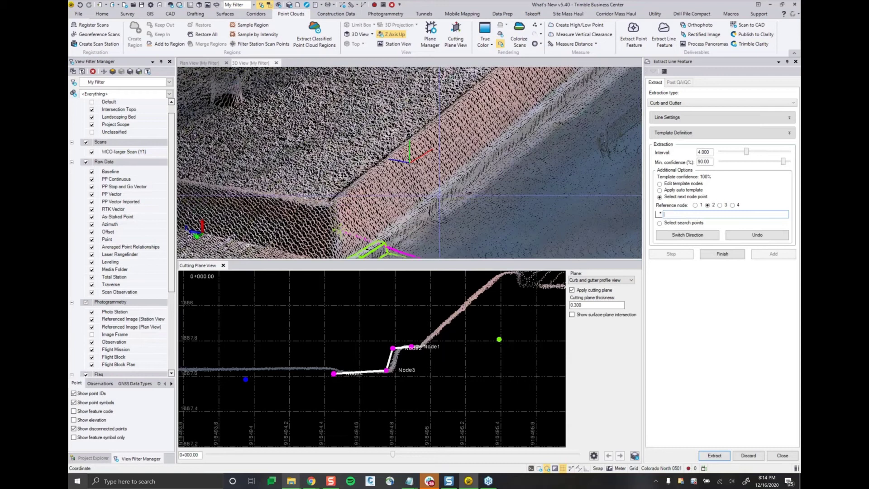
click(439, 195)
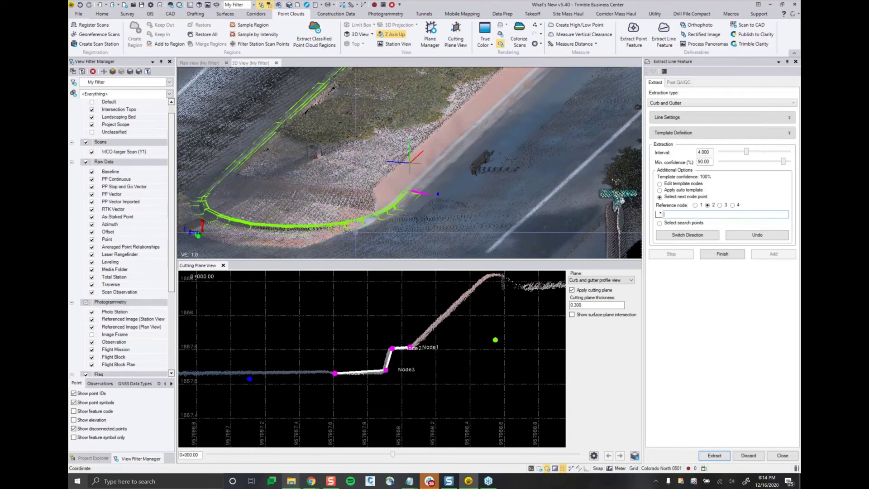
click(723, 255)
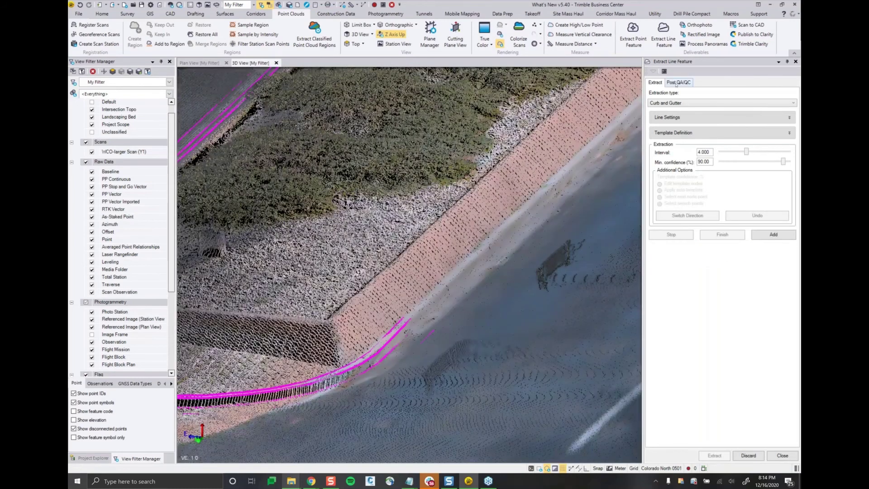
Examine the extracted curb and gutter lines one after another in the Post QA/QC review
click(676, 83)
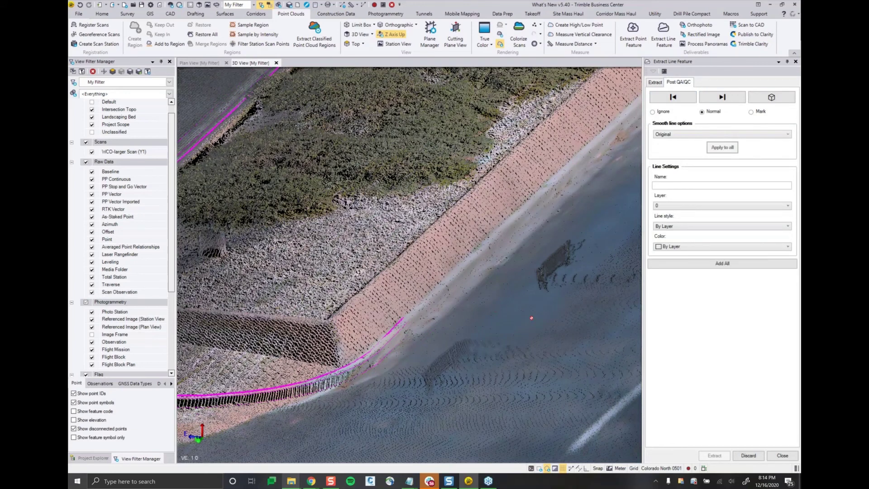
scroll(532, 318, down, 2)
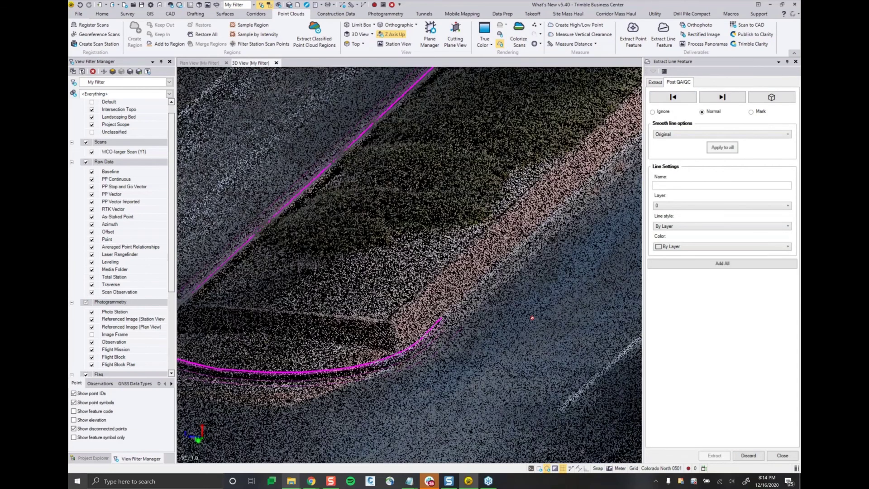
scroll(532, 318, down, 1)
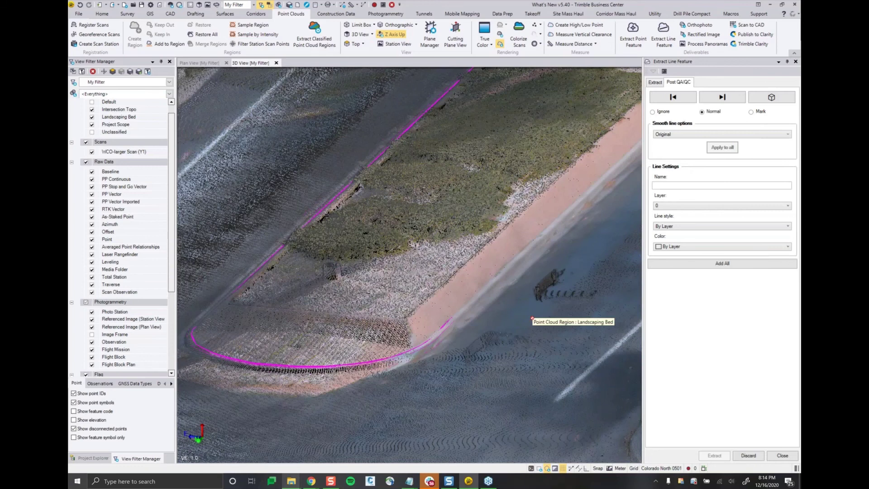
click(719, 101)
click(719, 102)
click(719, 102)
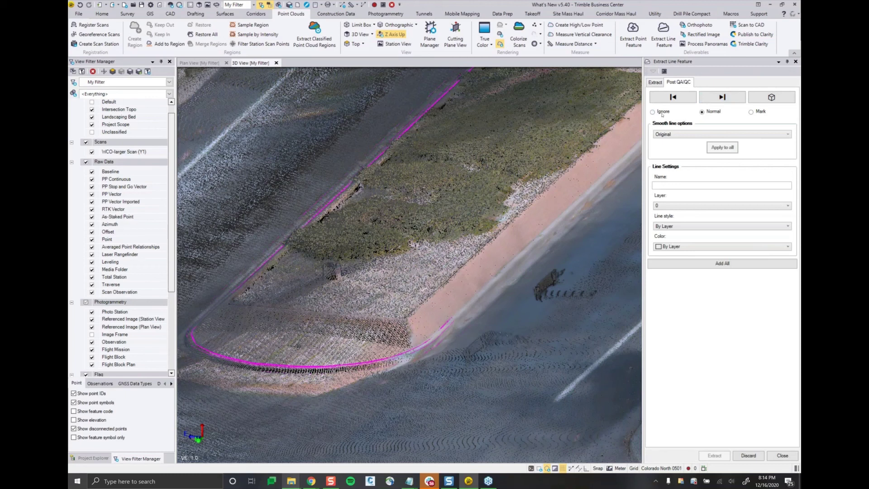
click(717, 98)
Apply the Smooth curve option to all extracted lines and add all of them to the project
click(673, 136)
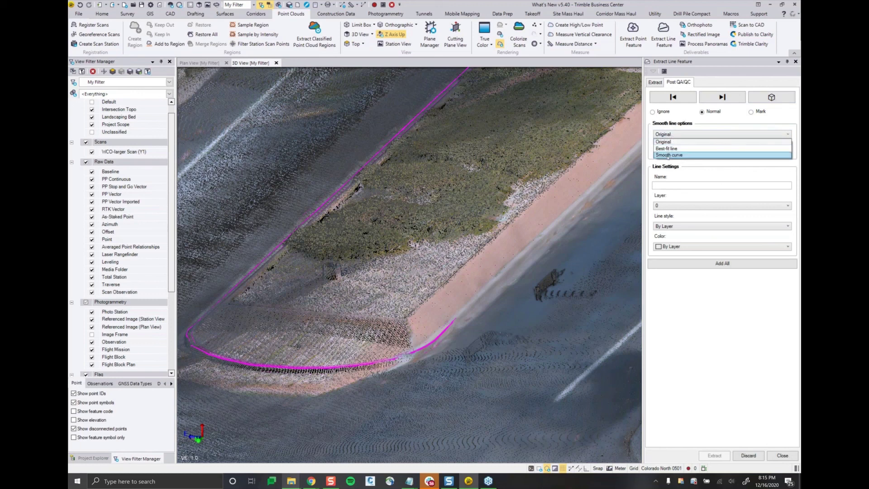
click(669, 155)
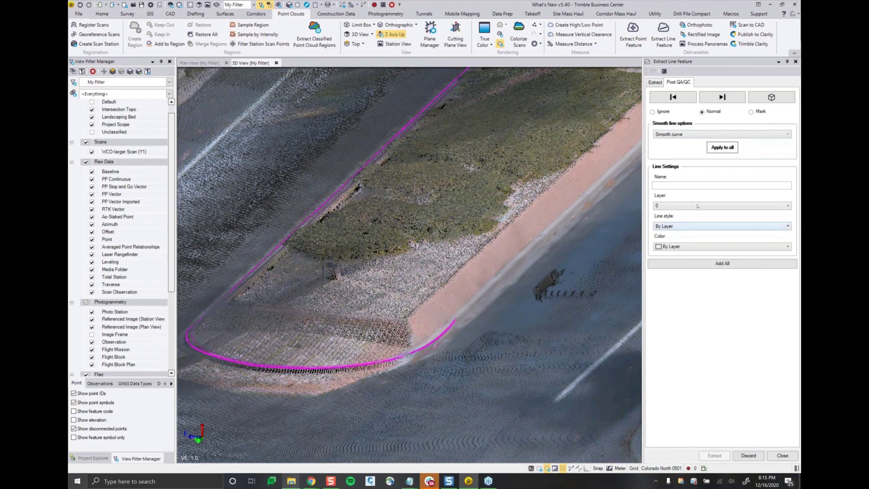
click(722, 148)
click(729, 264)
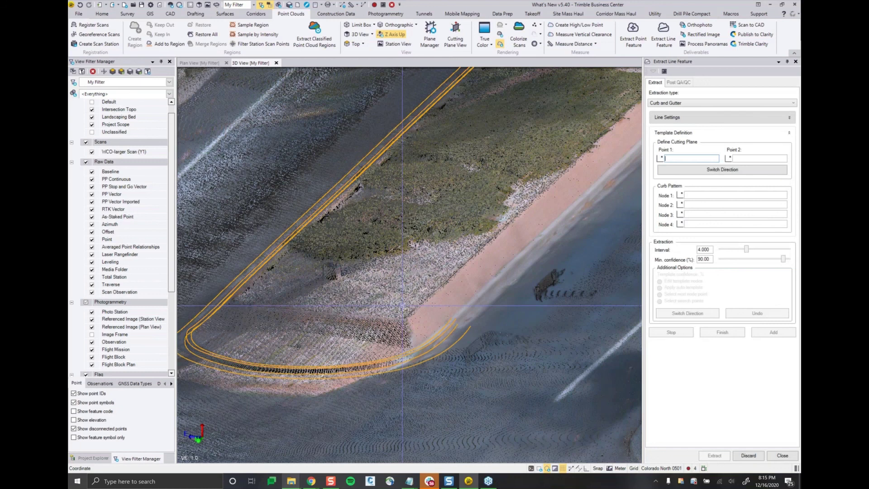
middle_drag(402, 305, 483, 303)
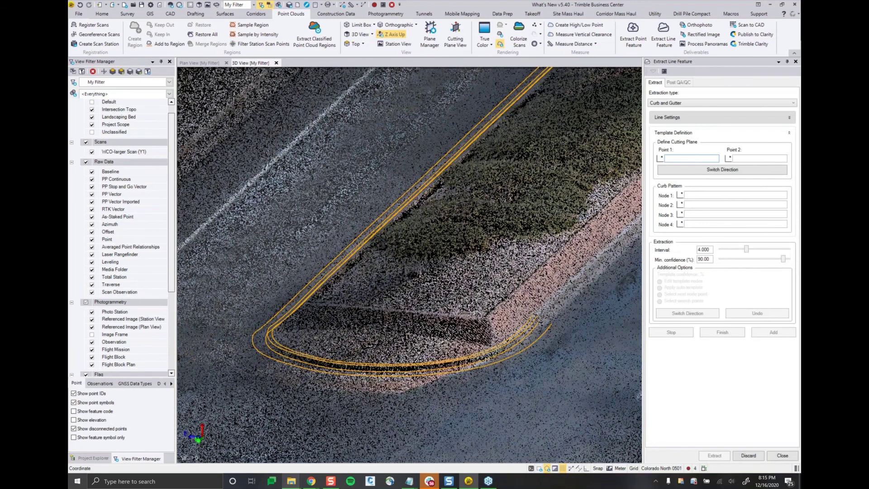
middle_drag(362, 340, 578, 412)
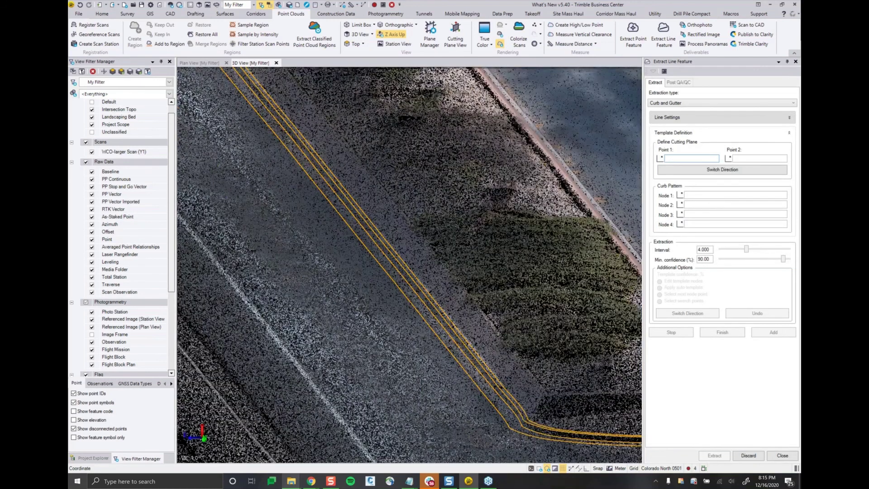
middle_drag(480, 357, 503, 316)
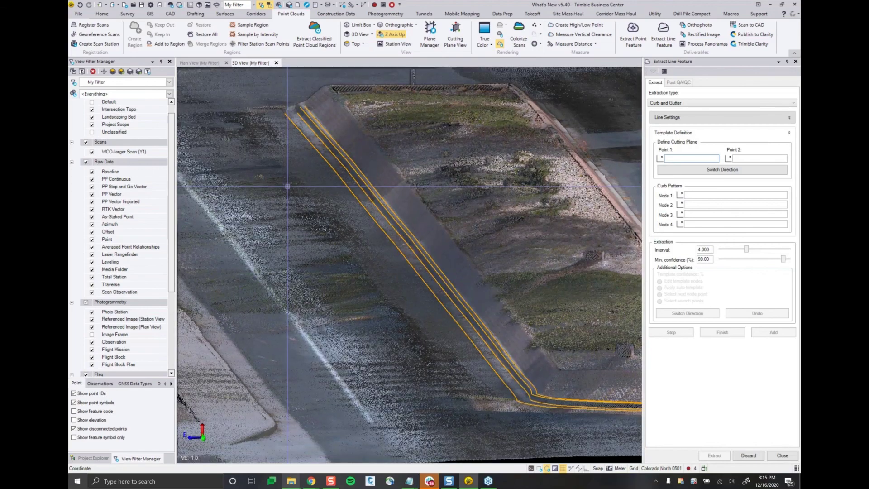